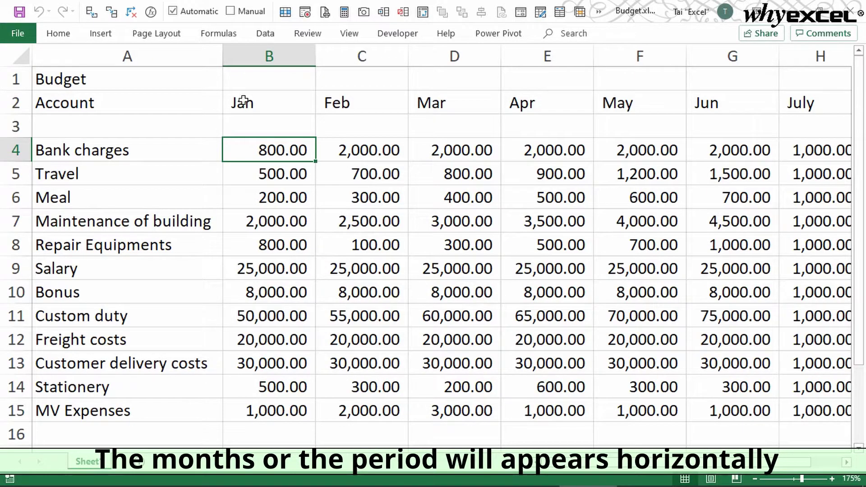
# - Select the Jan–Jun headings, account names, Meal row and Feb column to inspect the Budget data
pyautogui.moveTo(243, 102); pyautogui.dragTo(765, 99)
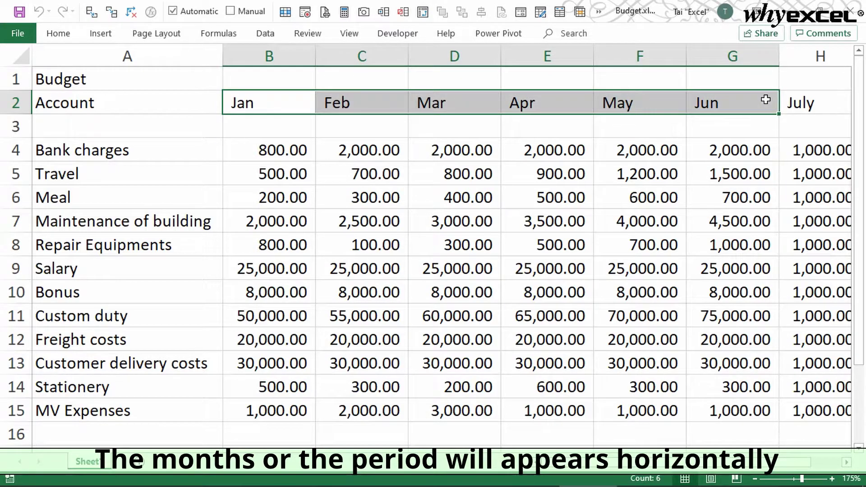
pyautogui.click(173, 154)
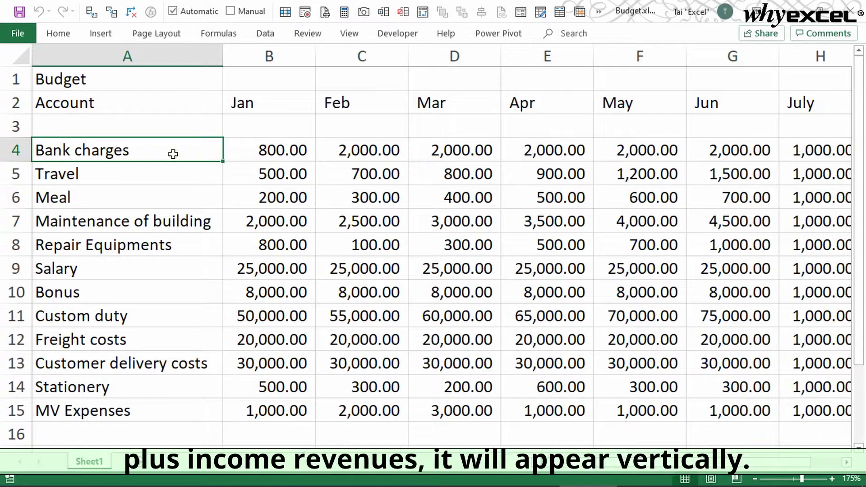
pyautogui.moveTo(173, 154); pyautogui.dragTo(162, 414)
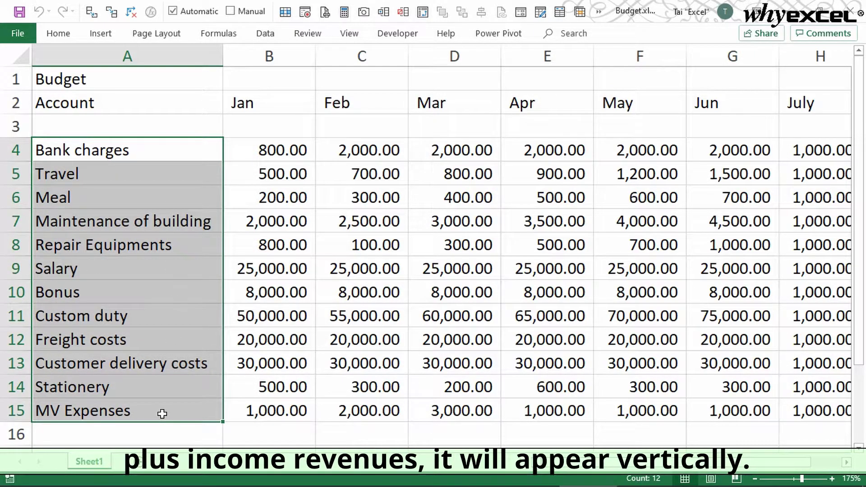
pyautogui.click(9, 195)
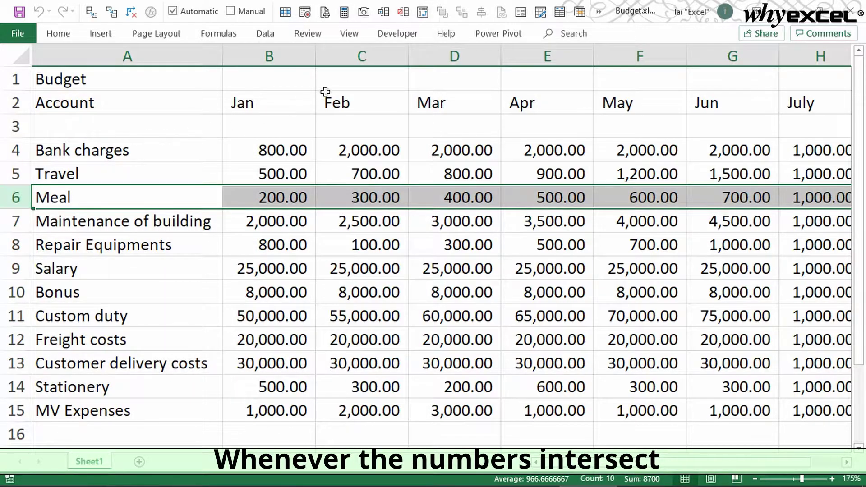
pyautogui.keyDown('ctrl'); pyautogui.click(368, 62); pyautogui.keyUp('ctrl')
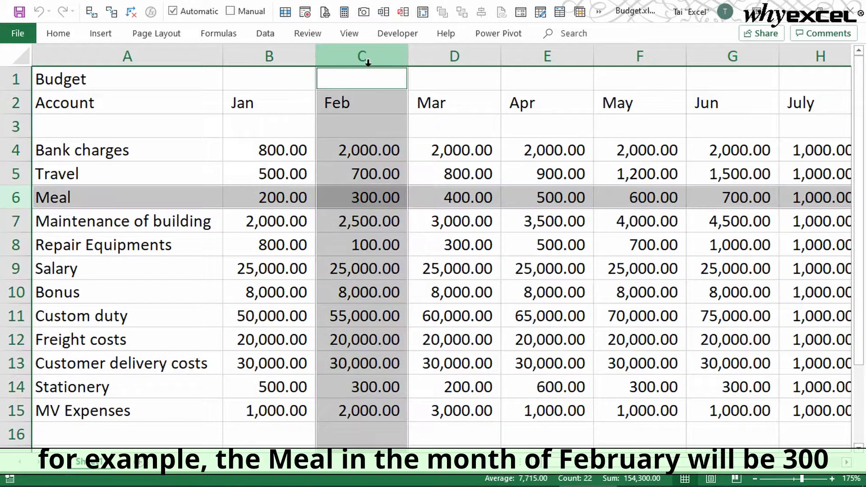
pyautogui.click(363, 194)
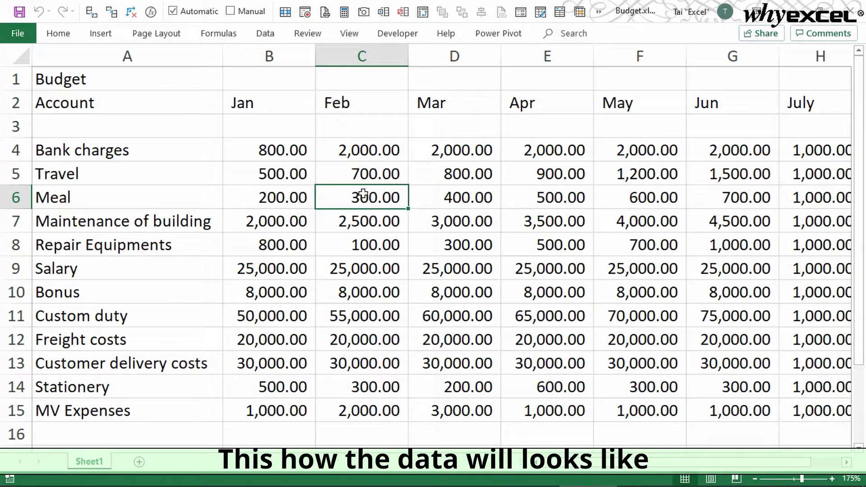
pyautogui.click(248, 157)
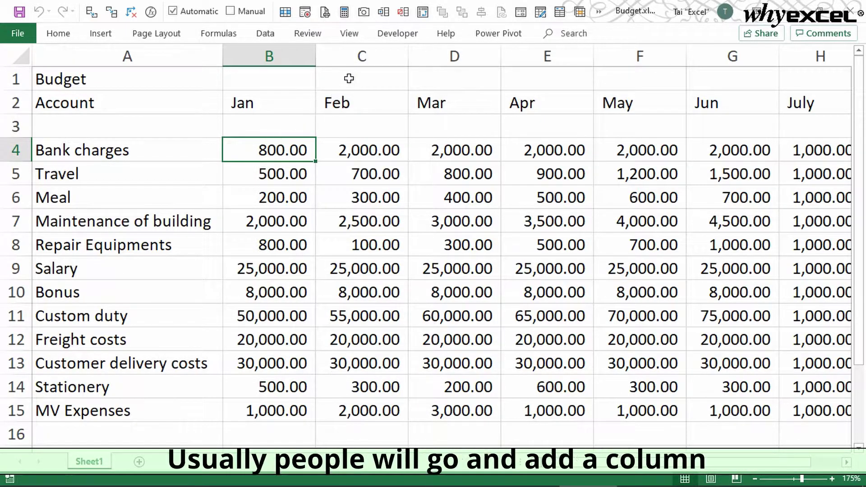
# - Insert three empty columns before the Feb column, after Jan
pyautogui.rightClick(352, 56)
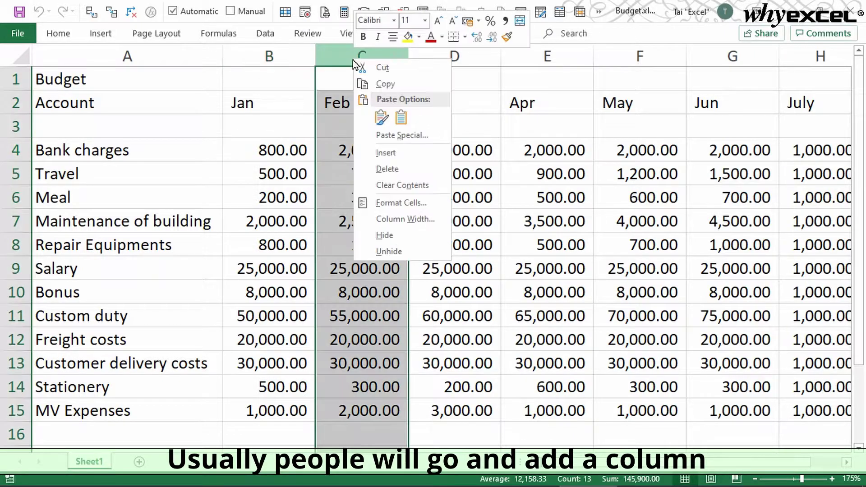
pyautogui.press('i')
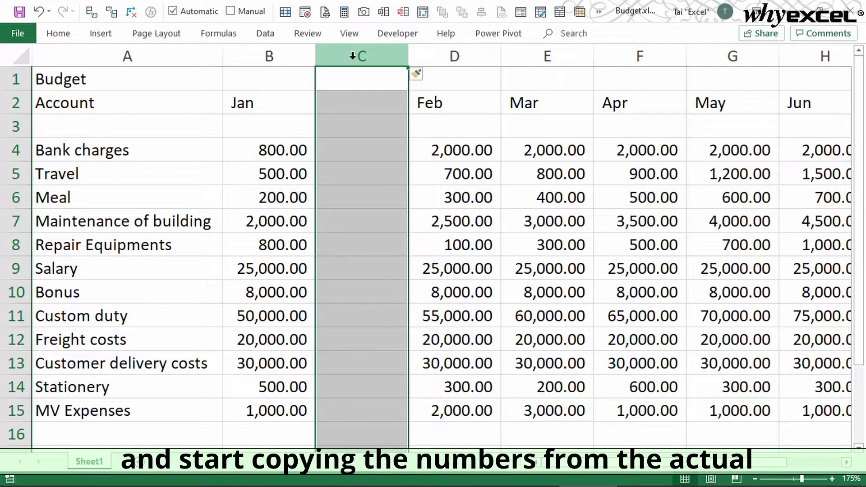
pyautogui.click(372, 109)
pyautogui.moveTo(348, 147); pyautogui.dragTo(357, 336)
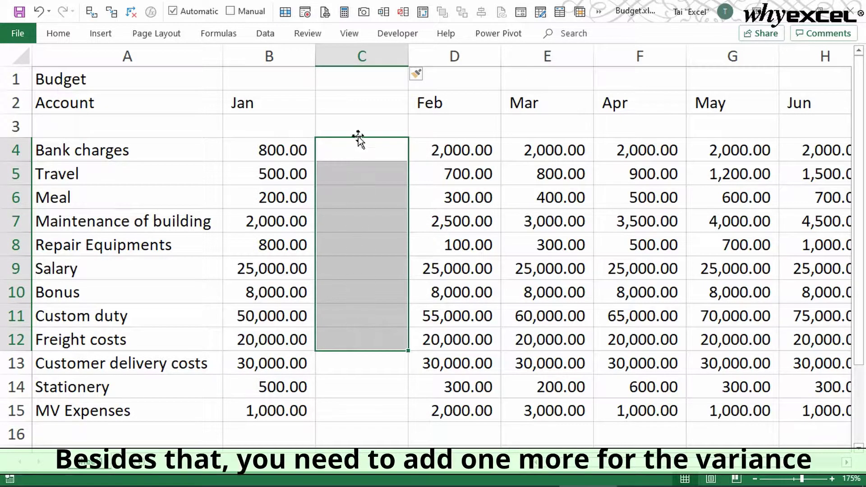
pyautogui.rightClick(446, 56)
pyautogui.click(473, 153)
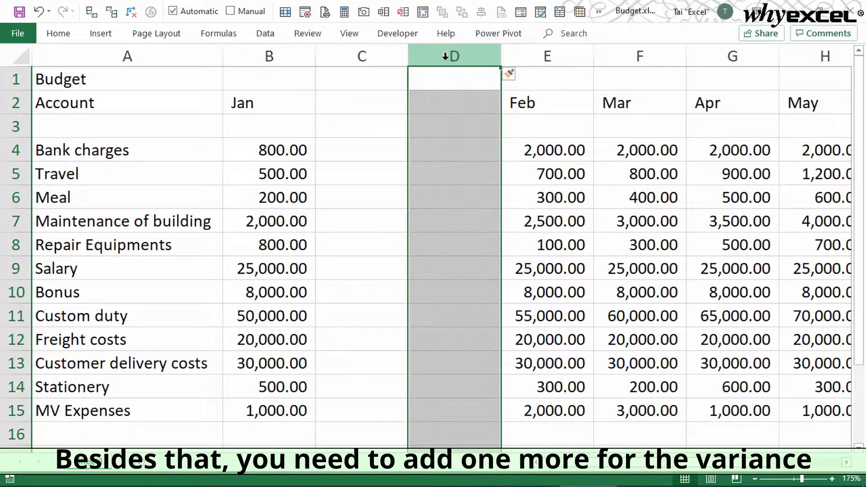
pyautogui.click(441, 105)
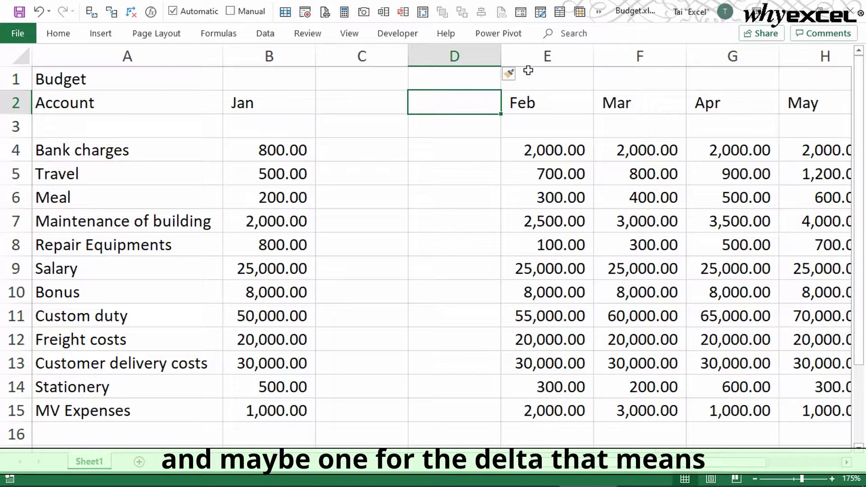
pyautogui.rightClick(538, 62)
pyautogui.press('i')
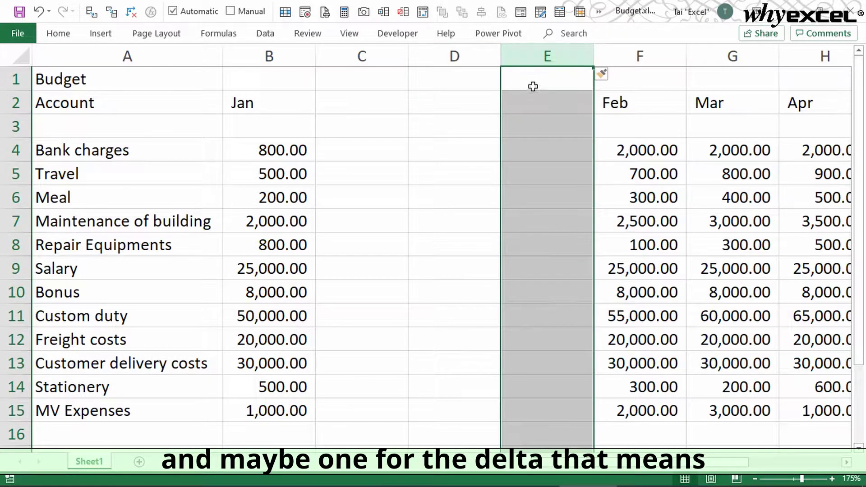
pyautogui.click(532, 102)
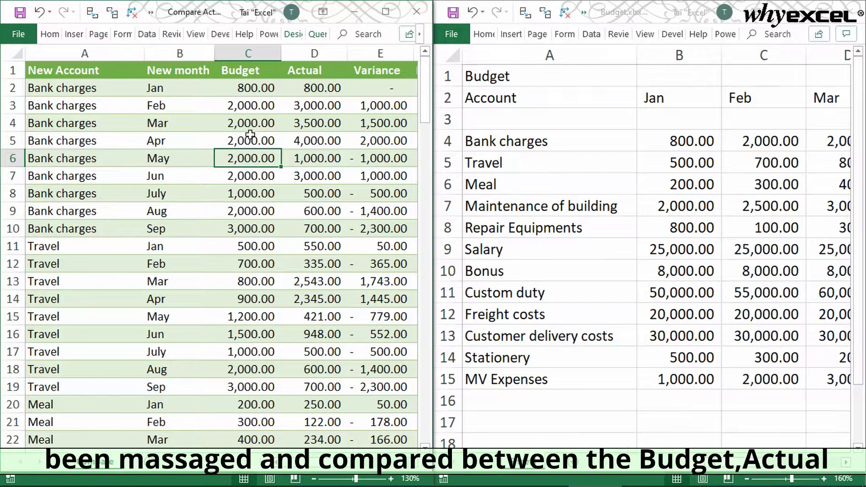
pyautogui.click(247, 52)
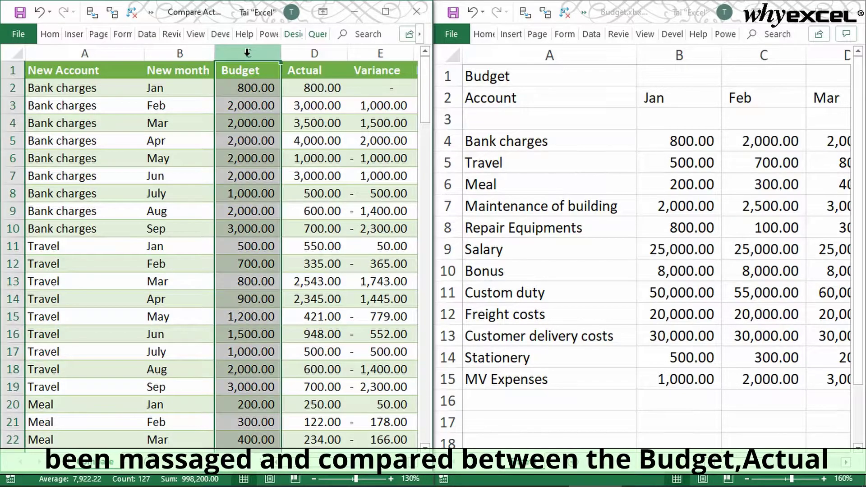
pyautogui.click(311, 52)
pyautogui.click(376, 53)
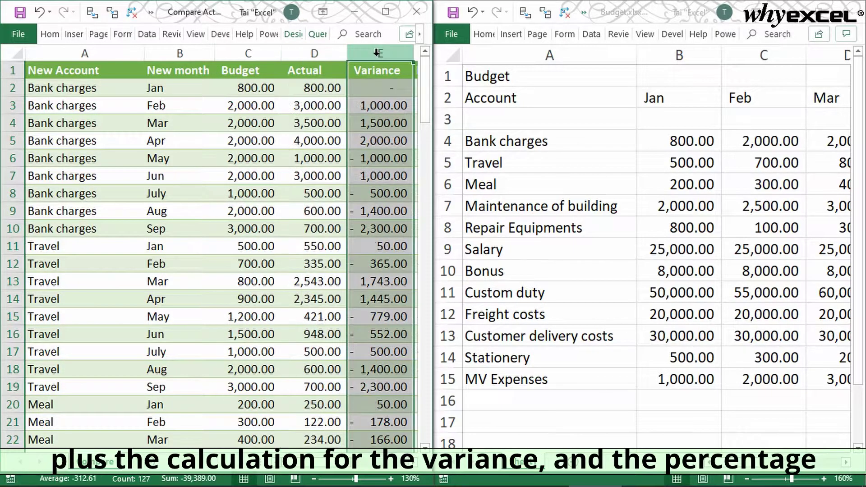
pyautogui.hscroll(1, 347, 153)
pyautogui.hscroll(1, 347, 154)
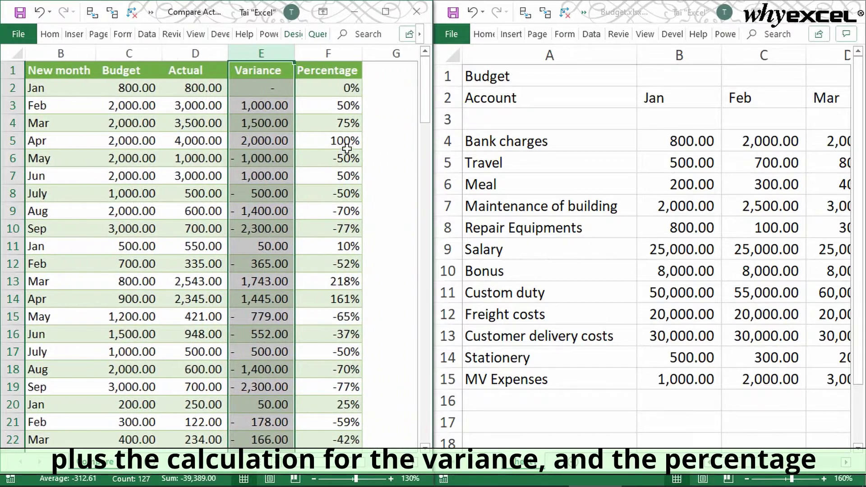
pyautogui.click(338, 52)
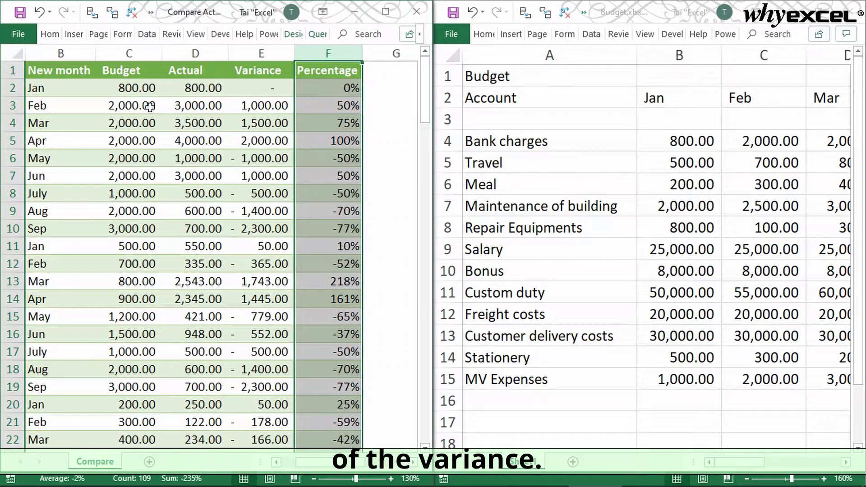
pyautogui.click(137, 91)
pyautogui.hscroll(-1, 137, 95)
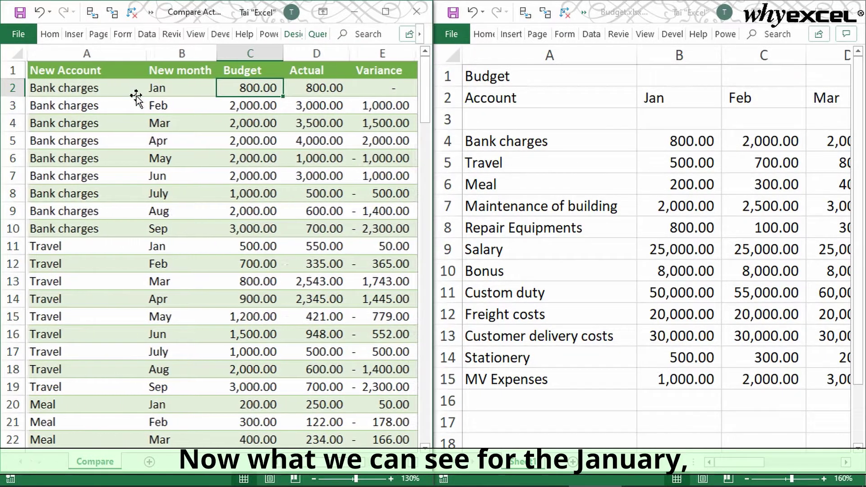
pyautogui.click(166, 90)
pyautogui.click(105, 92)
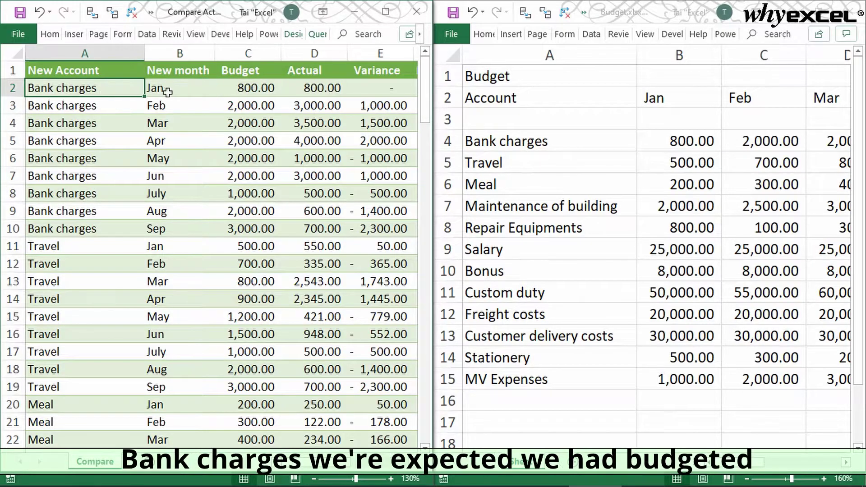
pyautogui.click(231, 89)
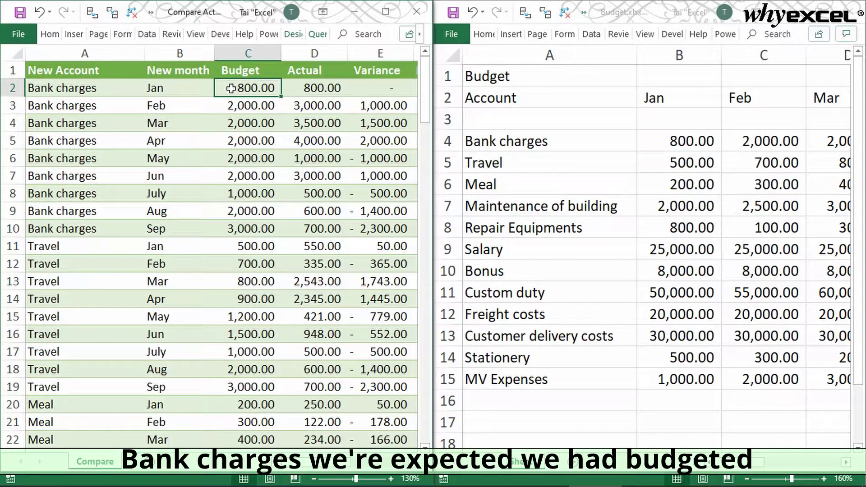
pyautogui.click(660, 136)
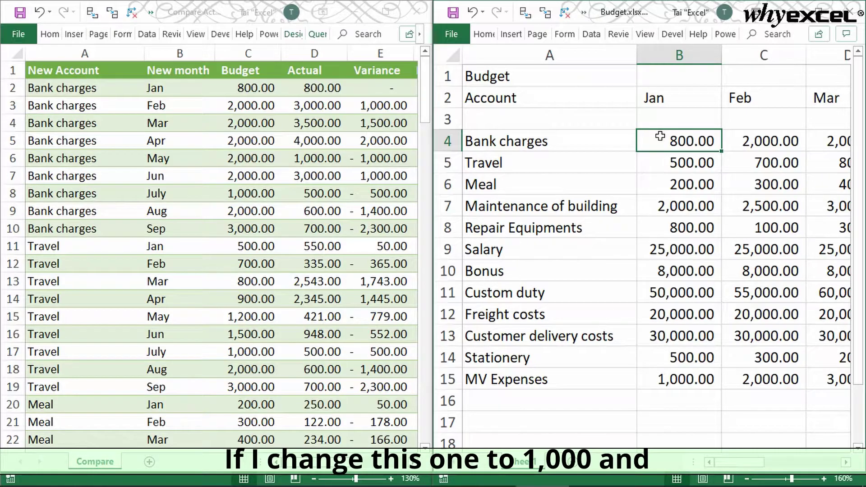
# - Change the January Bank charges budget to 1000 and save the Budget workbook
pyautogui.write('1000')
pyautogui.hotkey('ctrl', 'Return')
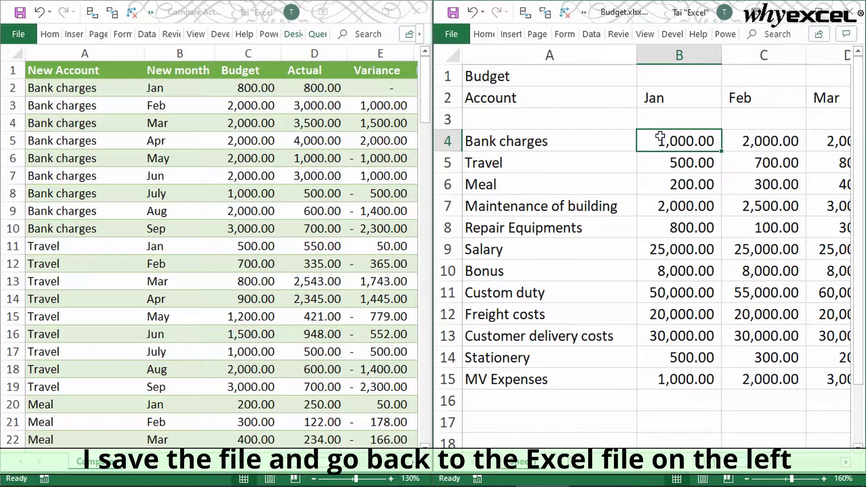
pyautogui.hotkey('ctrl', 's')
# - Refresh the Compare table in its workbook from the updated Budget file
pyautogui.click(240, 142)
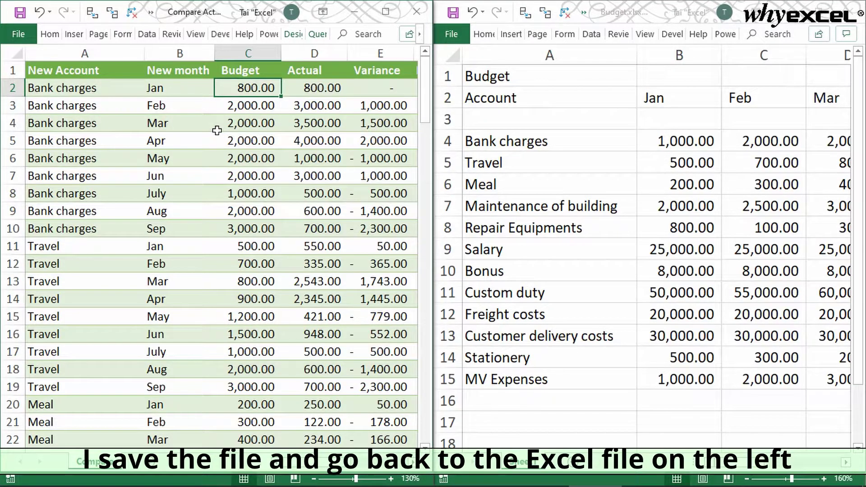
pyautogui.rightClick(210, 125)
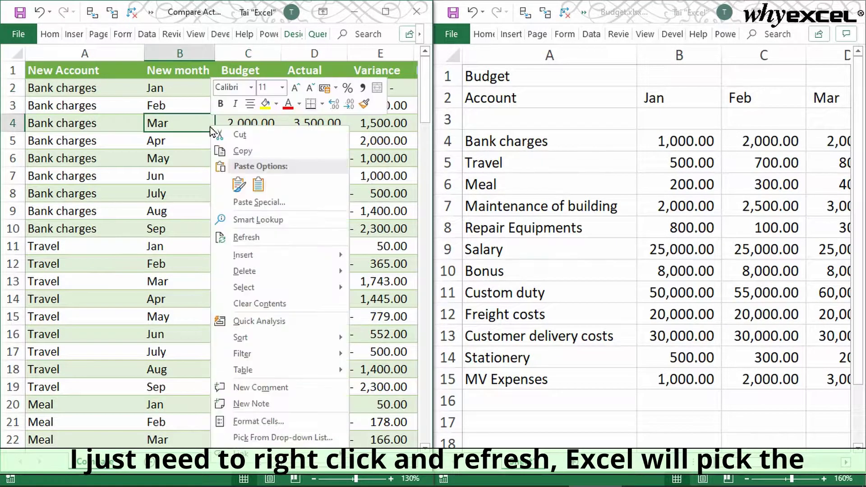
pyautogui.click(274, 237)
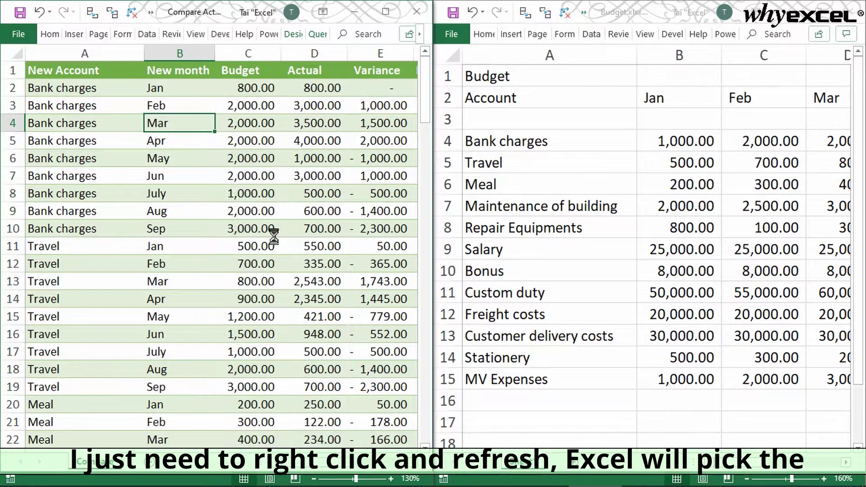
pyautogui.click(274, 90)
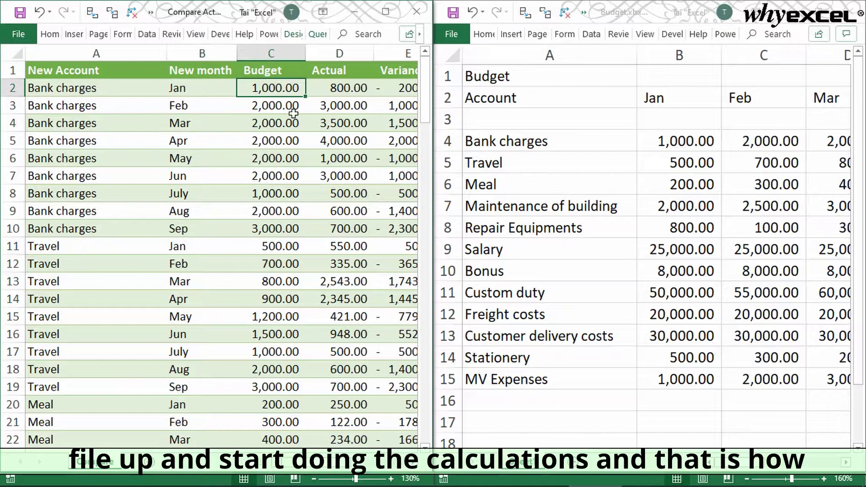
pyautogui.hscroll(3, 318, 140)
pyautogui.hscroll(2, 319, 139)
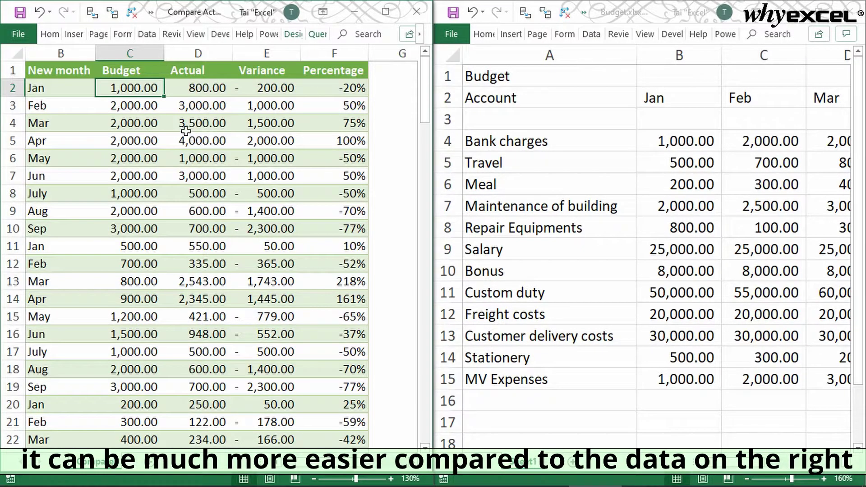
pyautogui.click(677, 142)
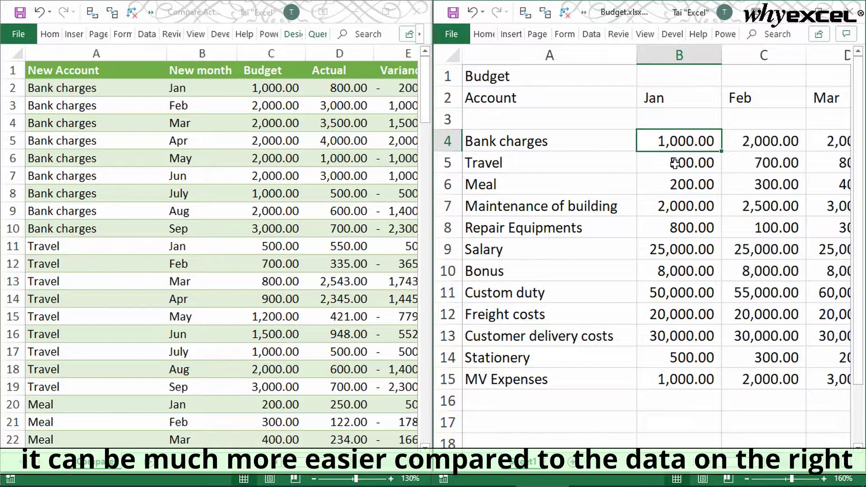
pyautogui.hscroll(2, 674, 164)
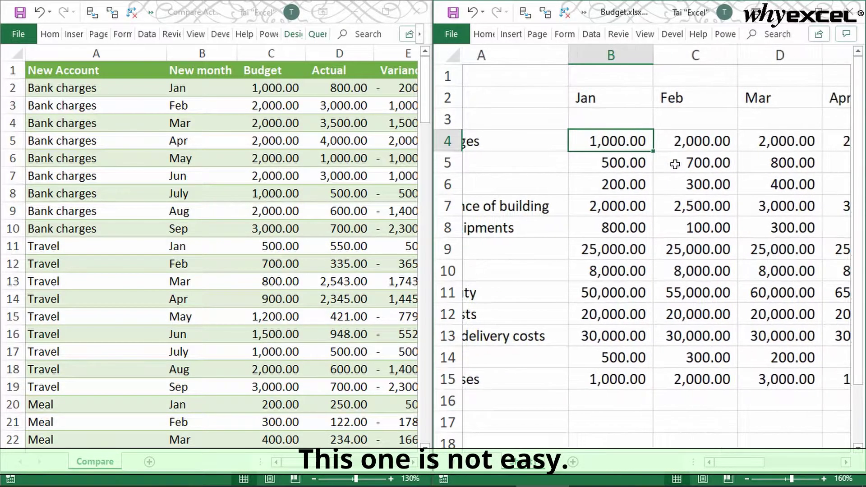
pyautogui.hscroll(-2, 674, 164)
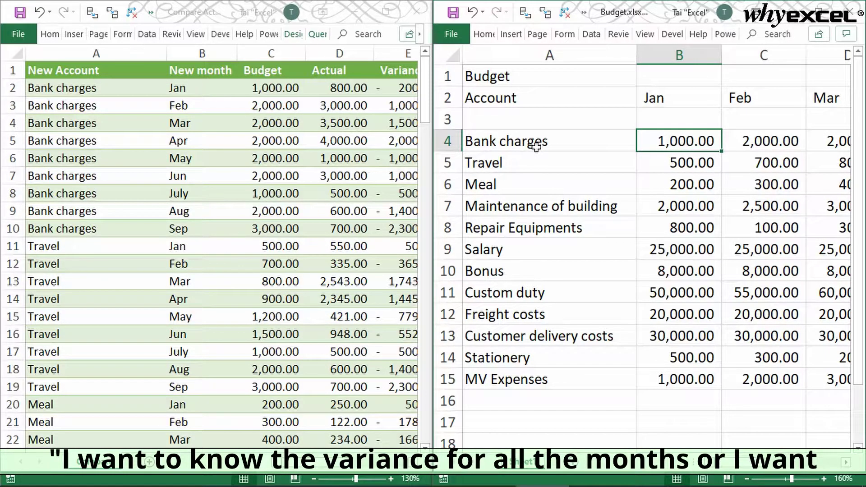
pyautogui.click(655, 100)
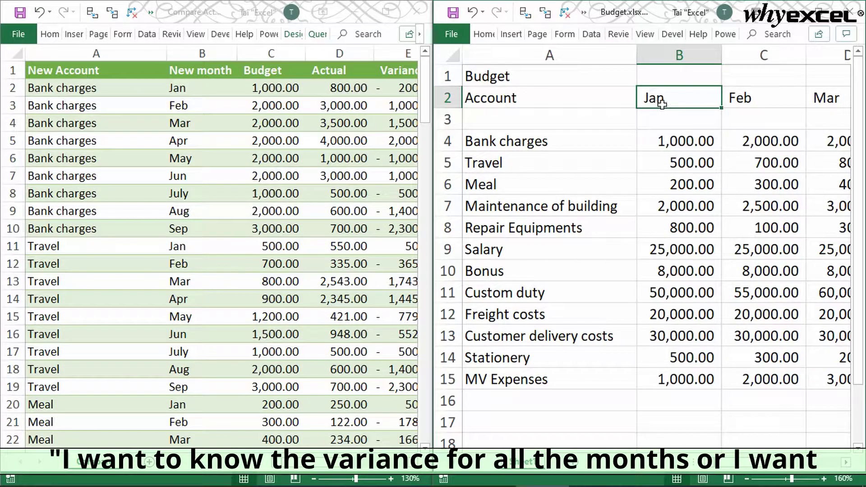
pyautogui.keyDown('shift'); pyautogui.click(748, 104); pyautogui.keyUp('shift')
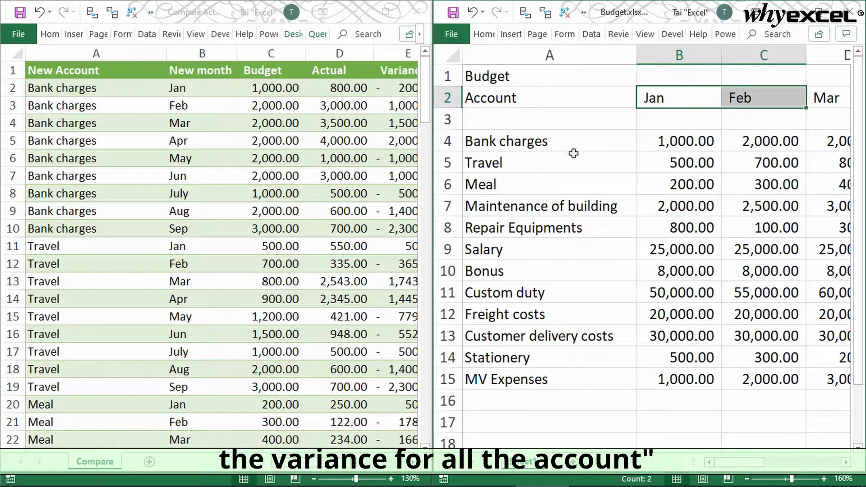
pyautogui.moveTo(572, 146); pyautogui.dragTo(573, 431)
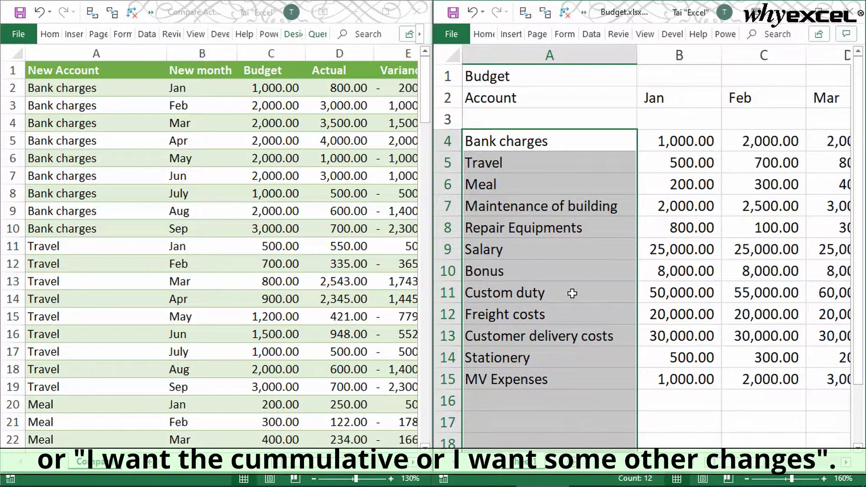
pyautogui.click(574, 227)
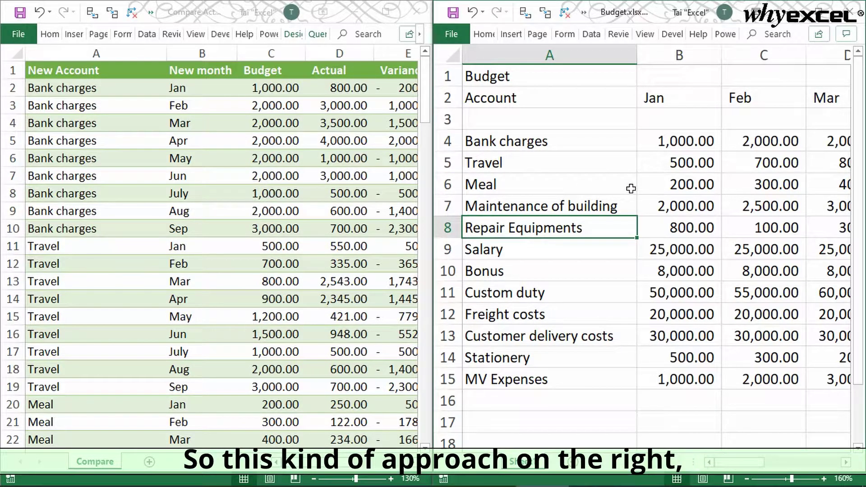
pyautogui.click(750, 57)
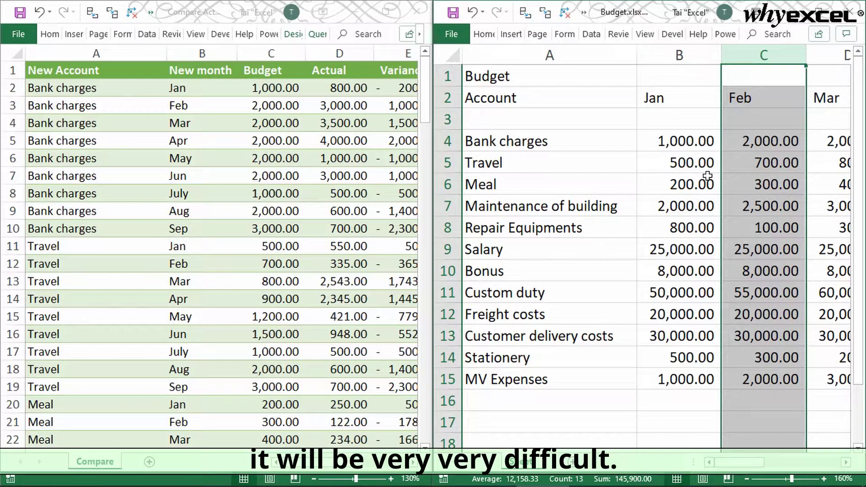
pyautogui.click(299, 183)
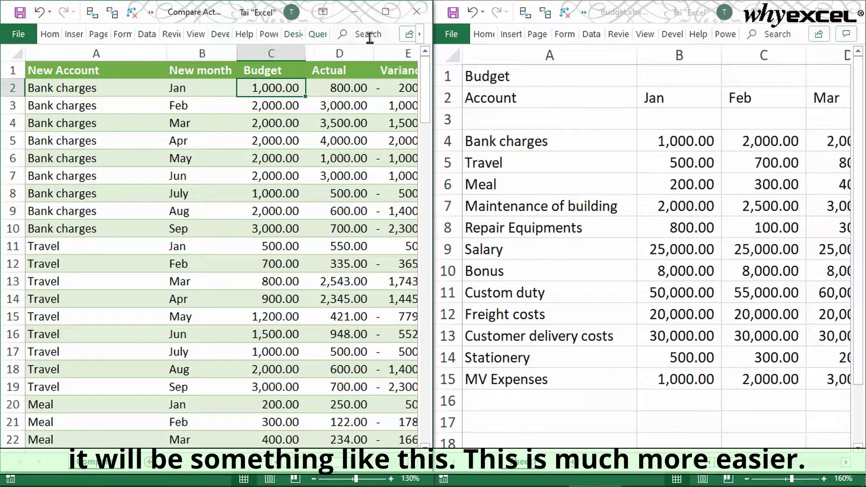
# - Maximize the Compare workbook and insert a PivotTable from the Compare table on a new sheet
pyautogui.click(384, 14)
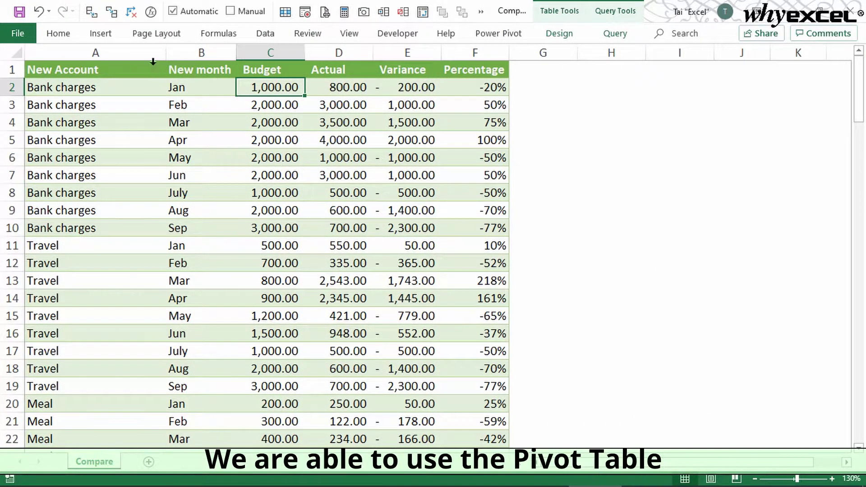
pyautogui.click(101, 35)
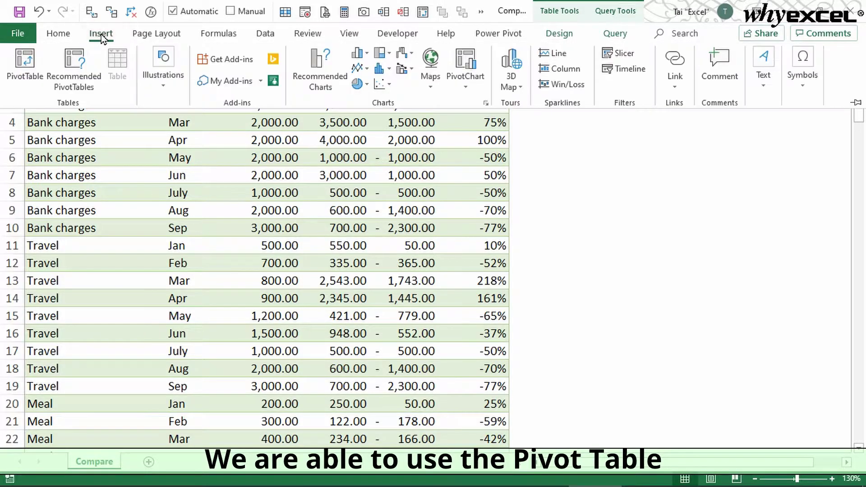
pyautogui.click(26, 67)
pyautogui.press('Return')
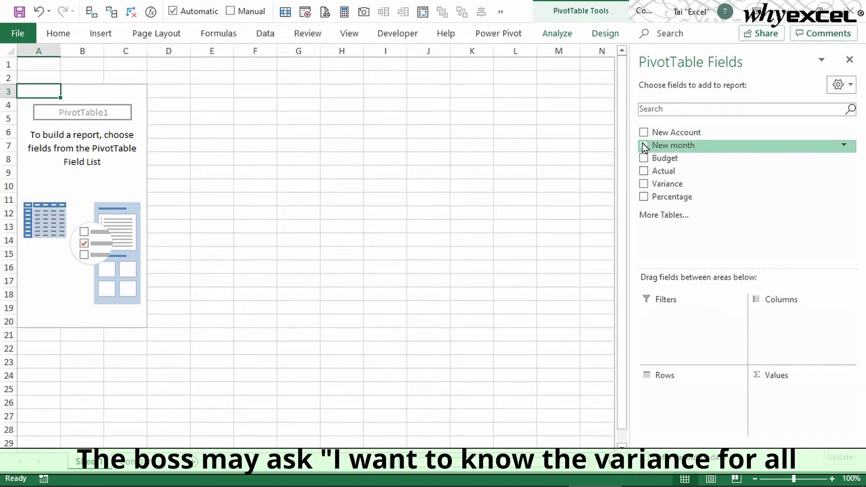
# - Add Variance and replace New month with New Account as the PivotTable row field
pyautogui.click(641, 183)
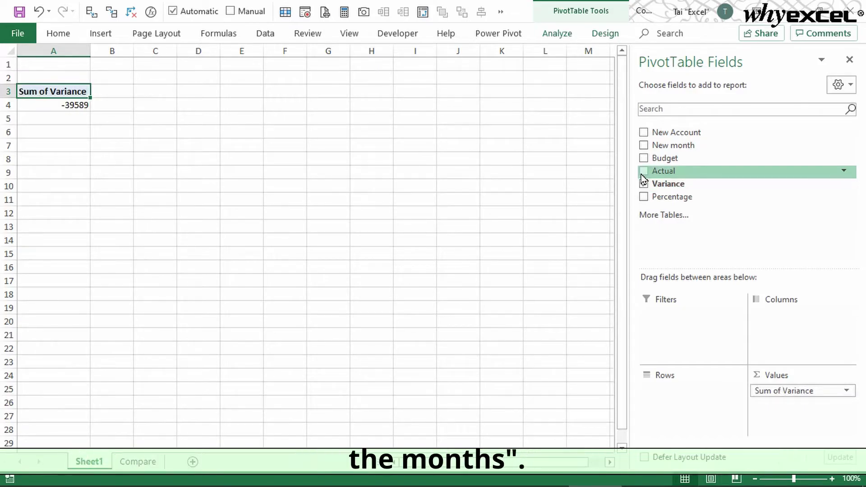
pyautogui.click(644, 146)
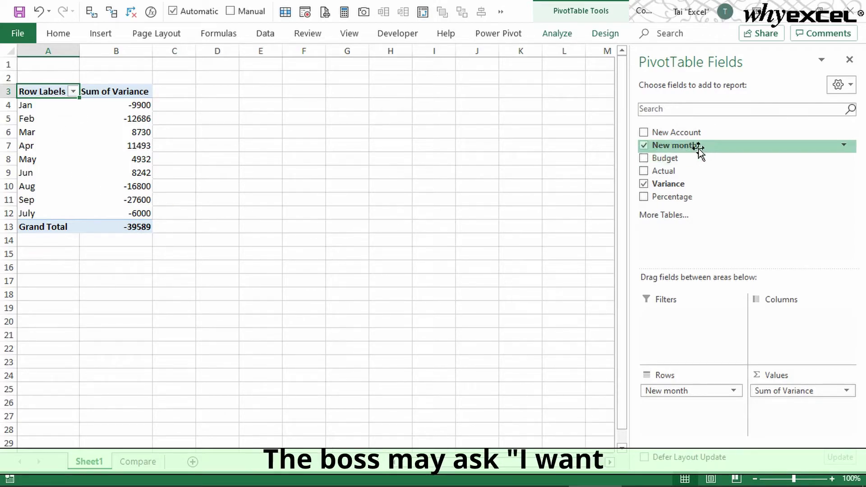
pyautogui.click(643, 145)
pyautogui.click(643, 133)
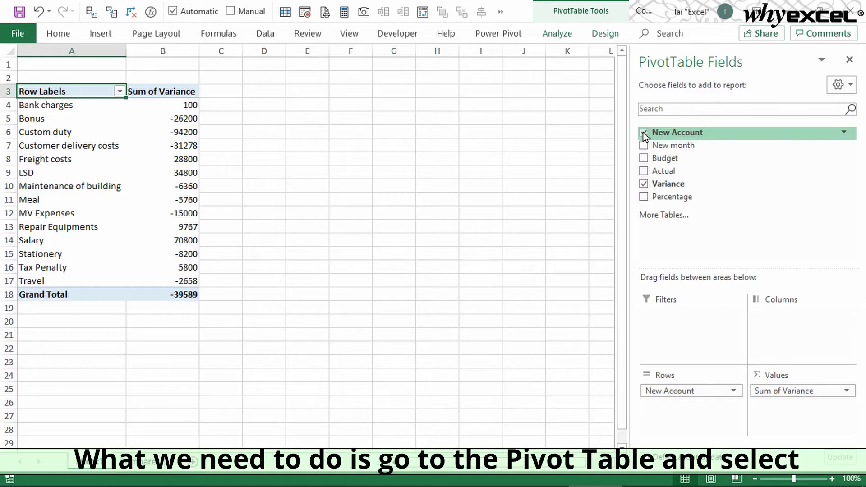
# - Add Sum of Budget, Sum of Actual and Sum of Variance as values per account
pyautogui.click(642, 186)
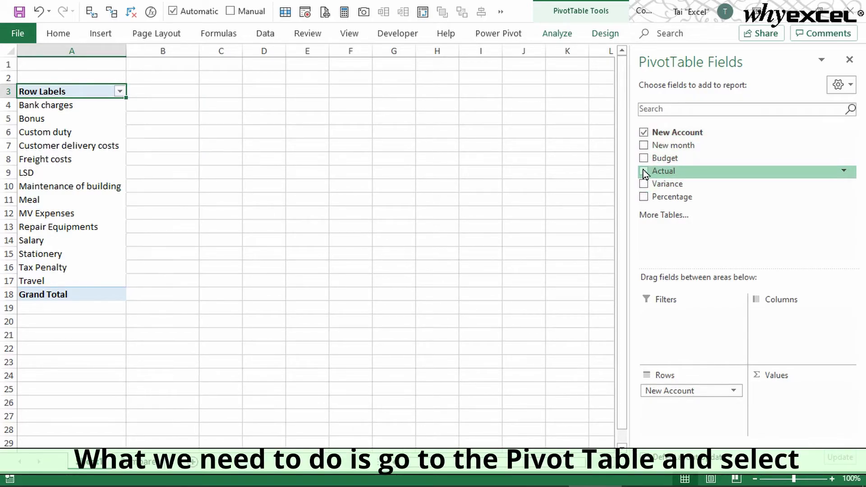
pyautogui.click(642, 159)
pyautogui.click(642, 172)
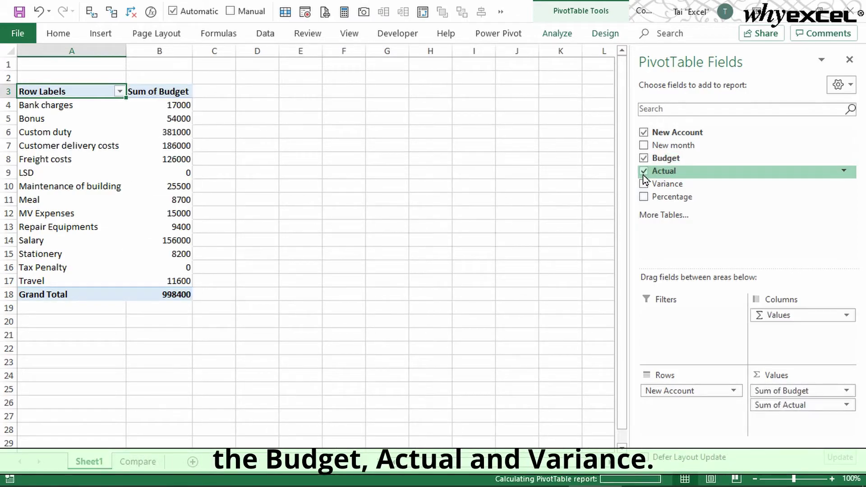
pyautogui.click(643, 185)
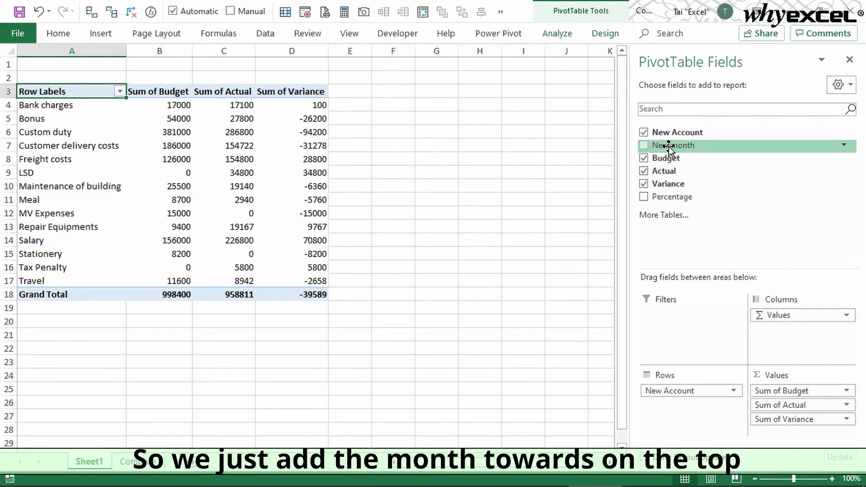
# - Move New month into Columns, check the Jan Budget/Actual/Variance headers, then switch to the Compare sheet
pyautogui.moveTo(667, 145); pyautogui.dragTo(780, 314)
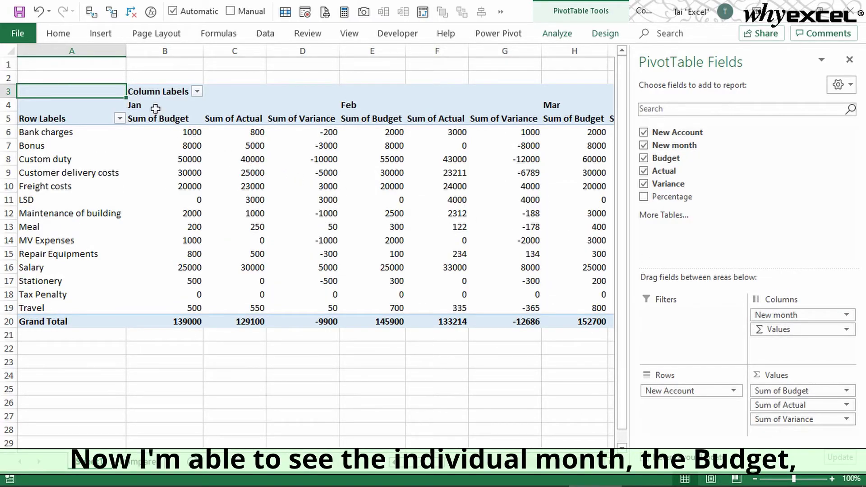
pyautogui.click(154, 108)
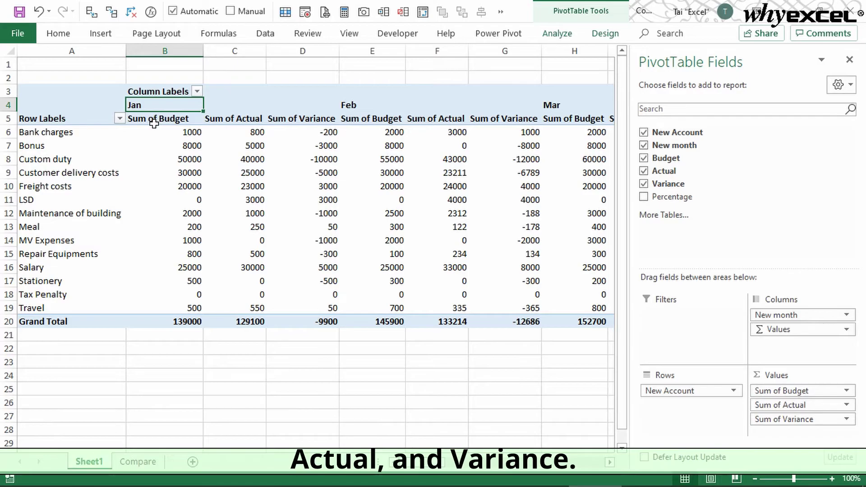
pyautogui.click(155, 119)
pyautogui.click(208, 119)
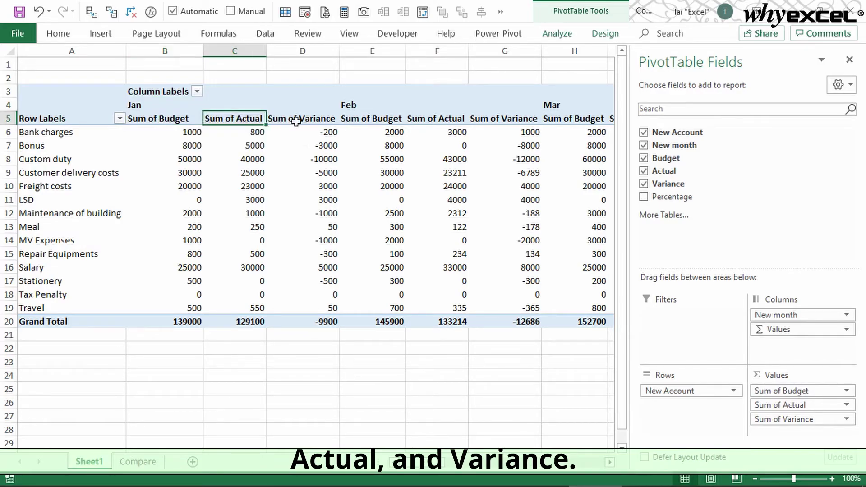
pyautogui.click(279, 119)
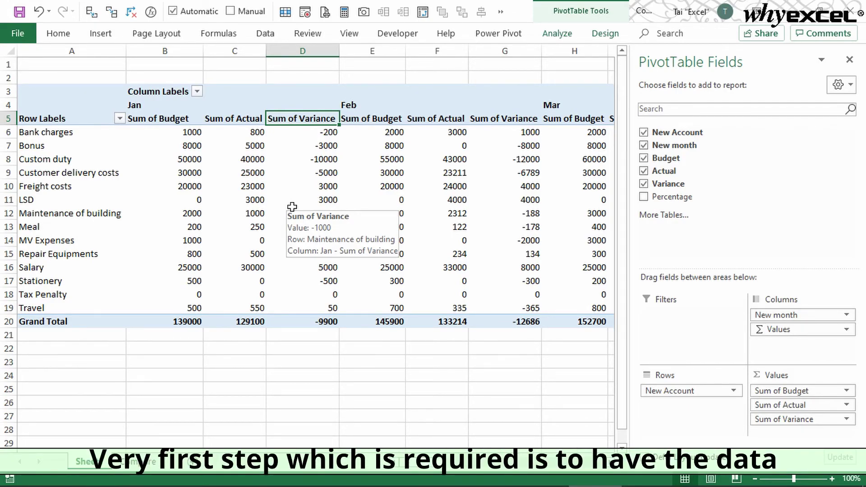
pyautogui.hotkey('ctrl', 'pagedown')
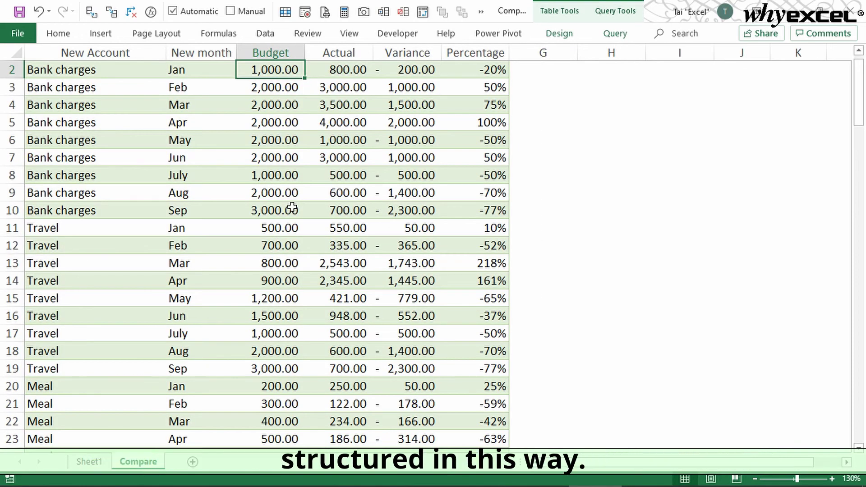
pyautogui.scroll(1, 292, 207)
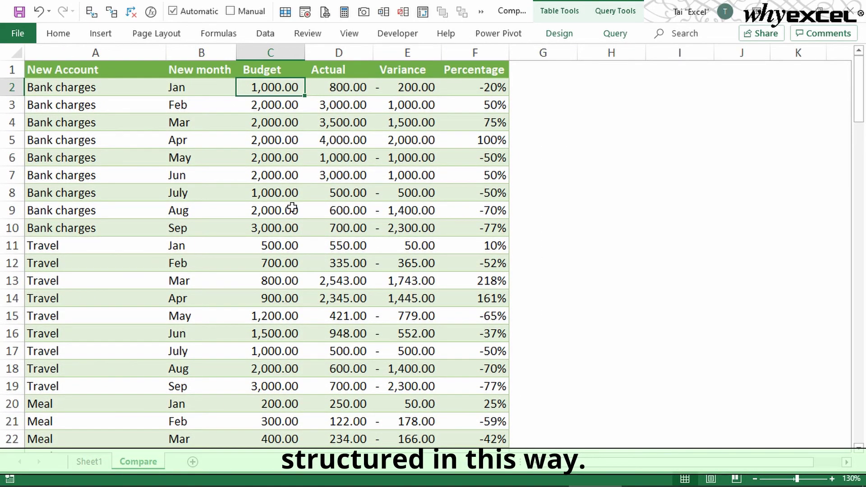